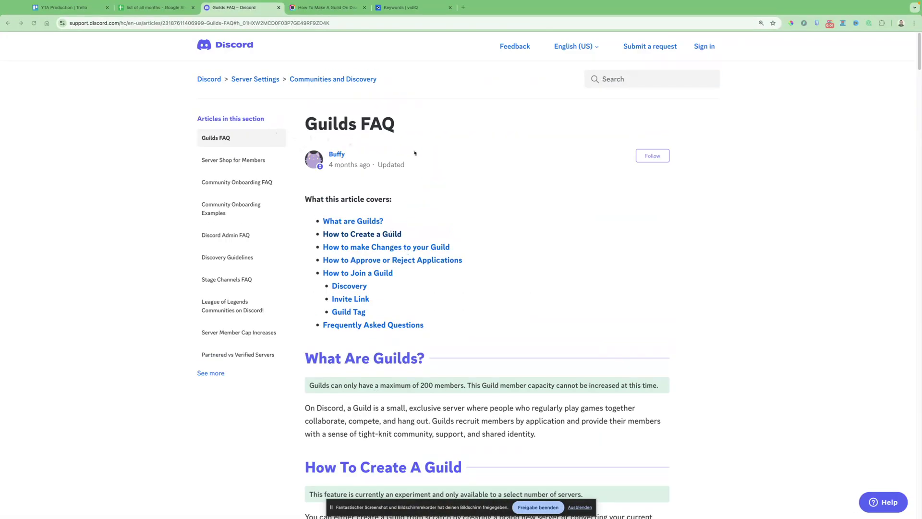
pyautogui.scroll(-1, 479, 273)
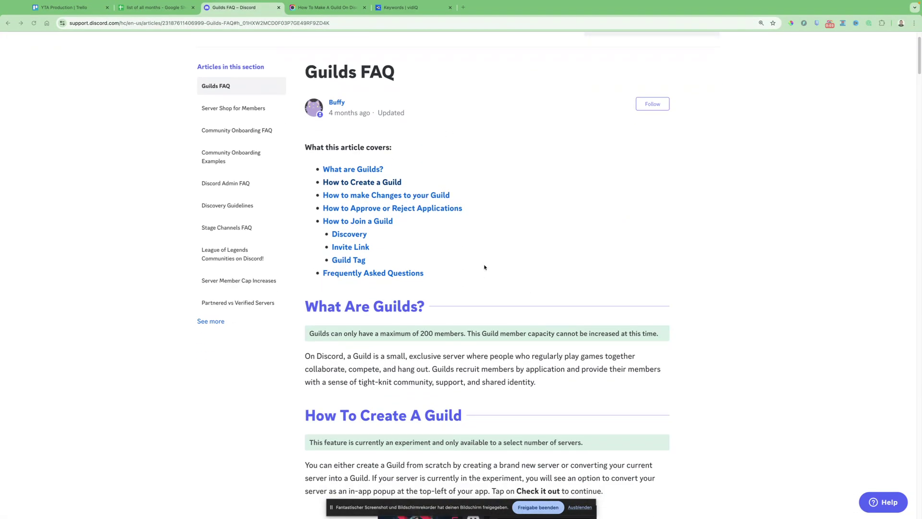
pyautogui.scroll(-2, 490, 301)
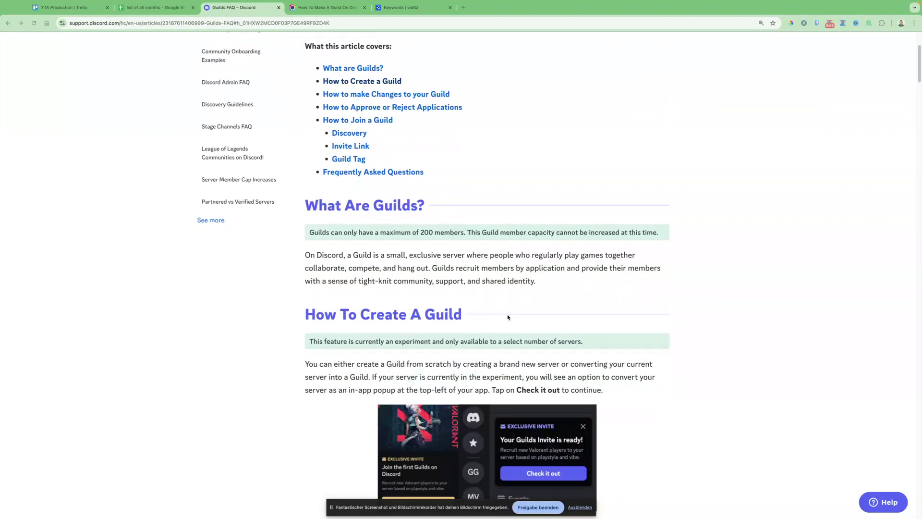
pyautogui.scroll(-1, 508, 317)
pyautogui.scroll(-2, 506, 325)
pyautogui.scroll(-1, 504, 328)
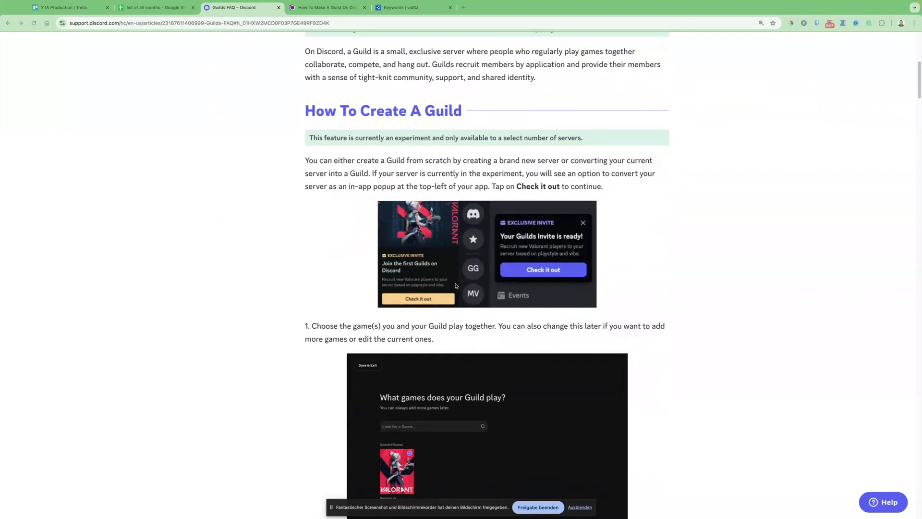
pyautogui.scroll(1, 453, 281)
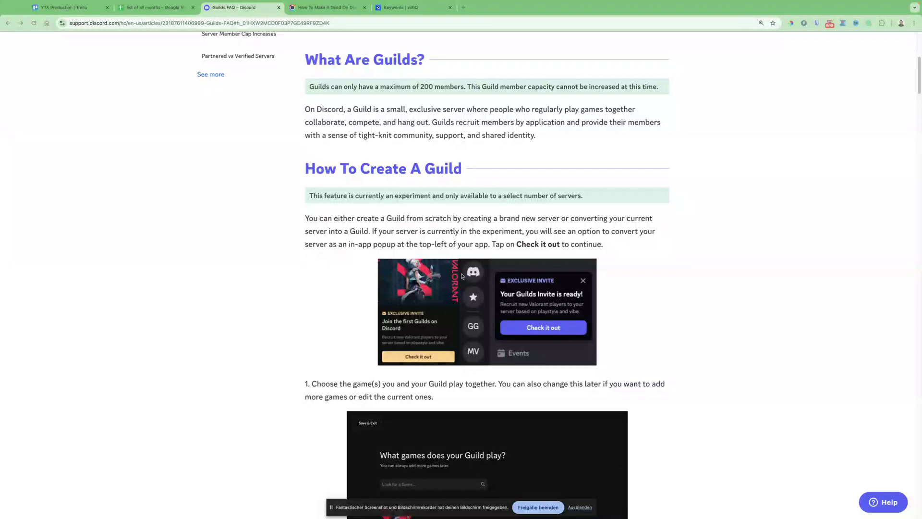
pyautogui.scroll(1, 456, 261)
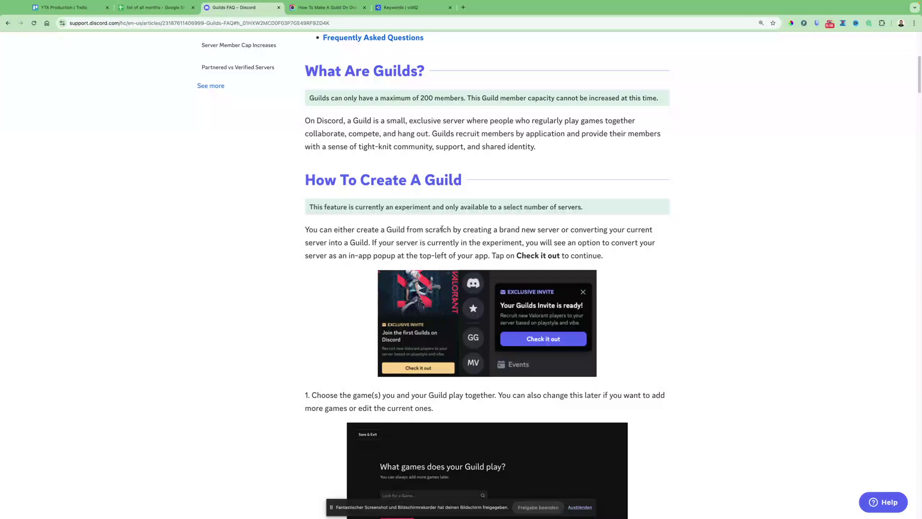
pyautogui.moveTo(457, 230)
pyautogui.mouseDown()
pyautogui.moveTo(648, 231)
pyautogui.moveTo(371, 243)
pyautogui.moveTo(517, 244)
pyautogui.mouseUp()
pyautogui.click(373, 243)
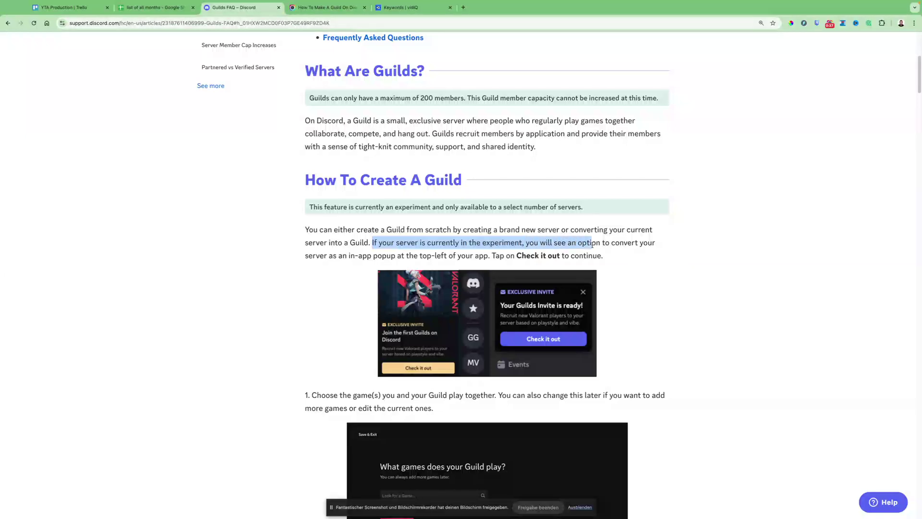
pyautogui.moveTo(518, 244)
pyautogui.mouseDown()
pyautogui.moveTo(614, 244)
pyautogui.moveTo(356, 259)
pyautogui.moveTo(608, 262)
pyautogui.mouseUp()
pyautogui.click(619, 278)
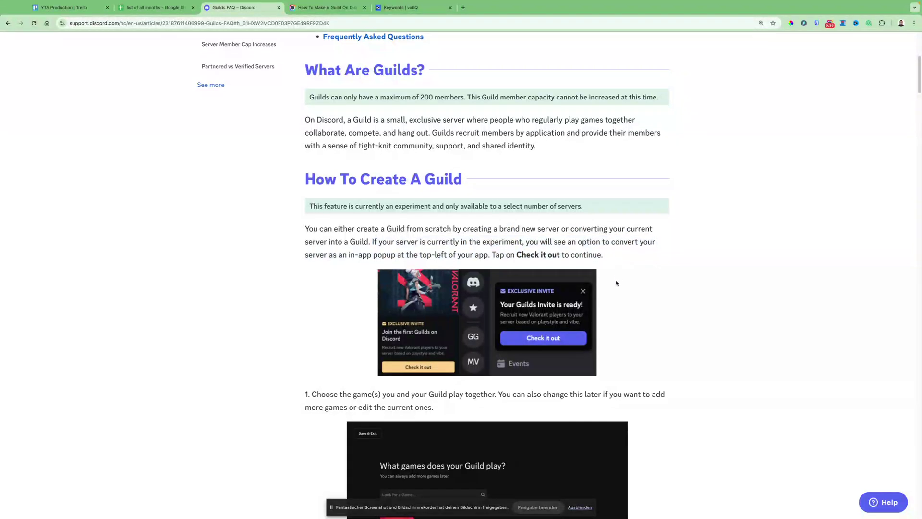
pyautogui.scroll(-1, 555, 300)
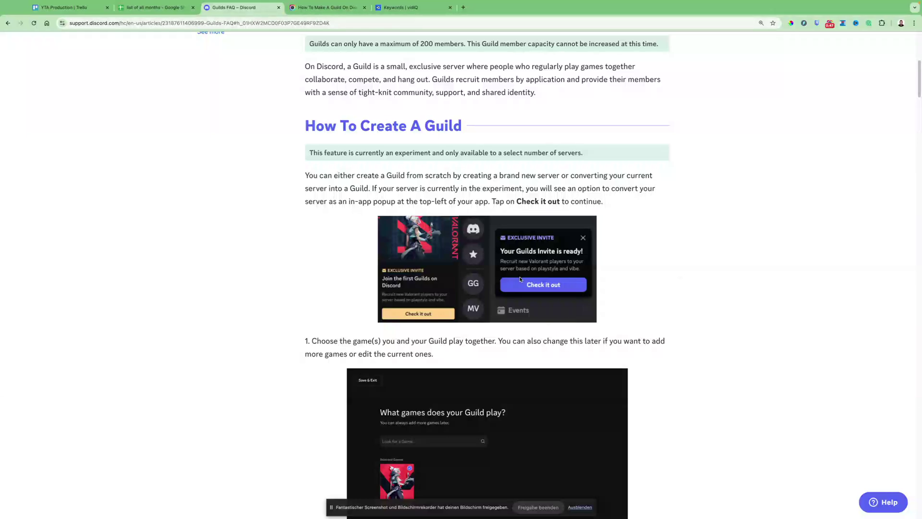
pyautogui.scroll(-5, 520, 282)
pyautogui.scroll(-5, 520, 281)
pyautogui.scroll(-5, 520, 281)
pyautogui.scroll(-5, 496, 309)
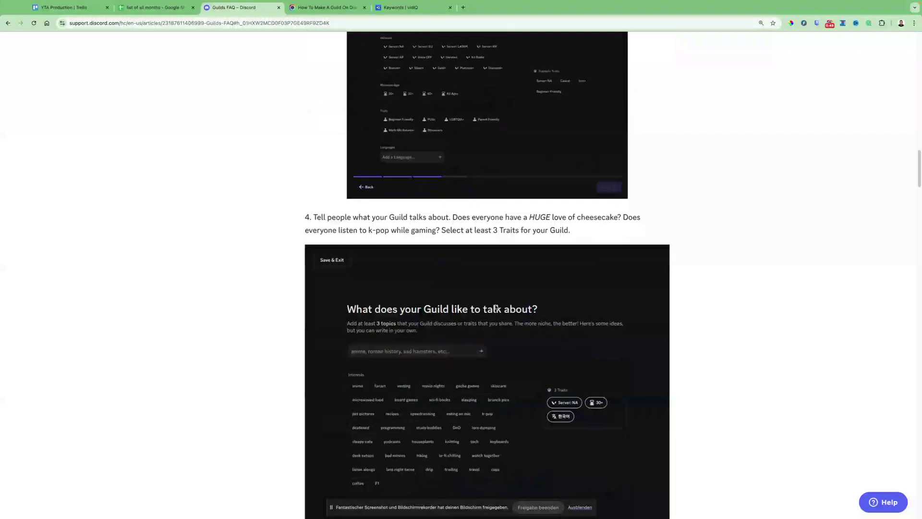
pyautogui.scroll(-5, 496, 308)
pyautogui.scroll(-5, 496, 309)
pyautogui.scroll(-5, 496, 309)
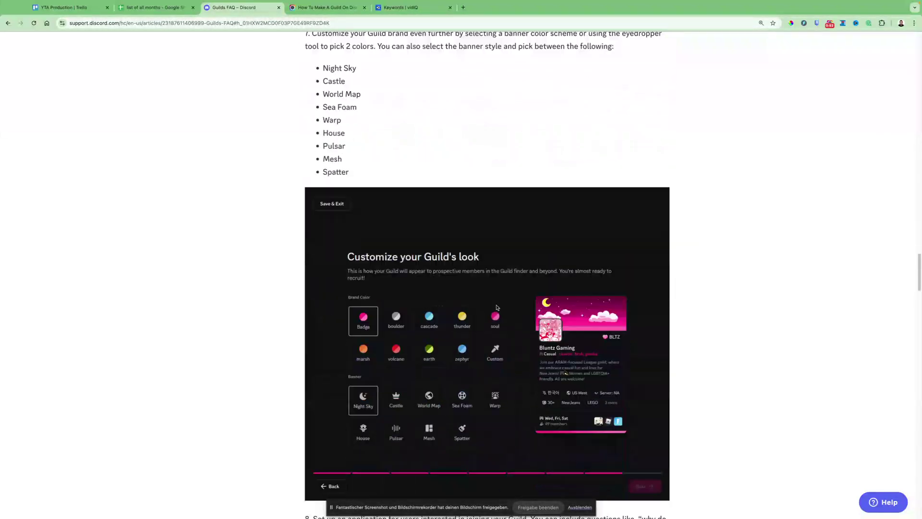
pyautogui.scroll(-2, 495, 308)
pyautogui.scroll(-5, 496, 307)
pyautogui.scroll(1, 496, 308)
pyautogui.scroll(6, 496, 308)
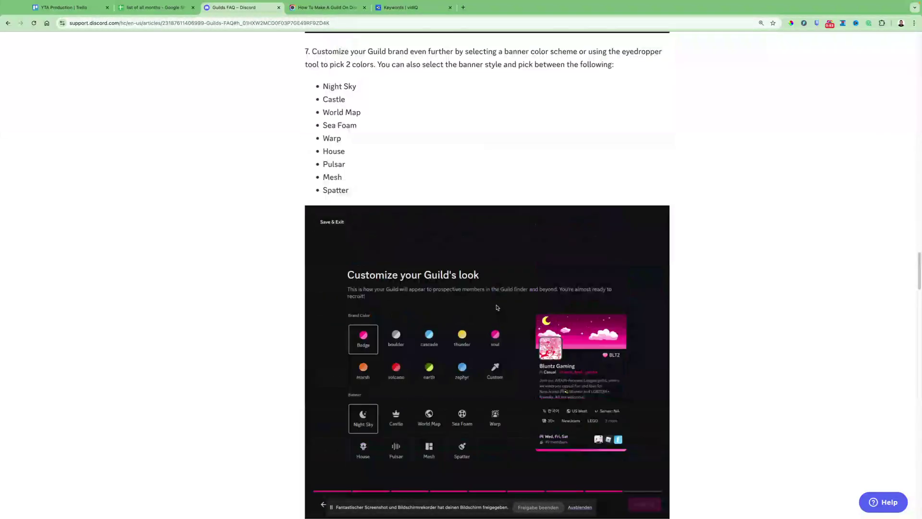
pyautogui.scroll(5, 497, 308)
pyautogui.scroll(5, 497, 308)
pyautogui.scroll(5, 497, 307)
pyautogui.scroll(5, 496, 308)
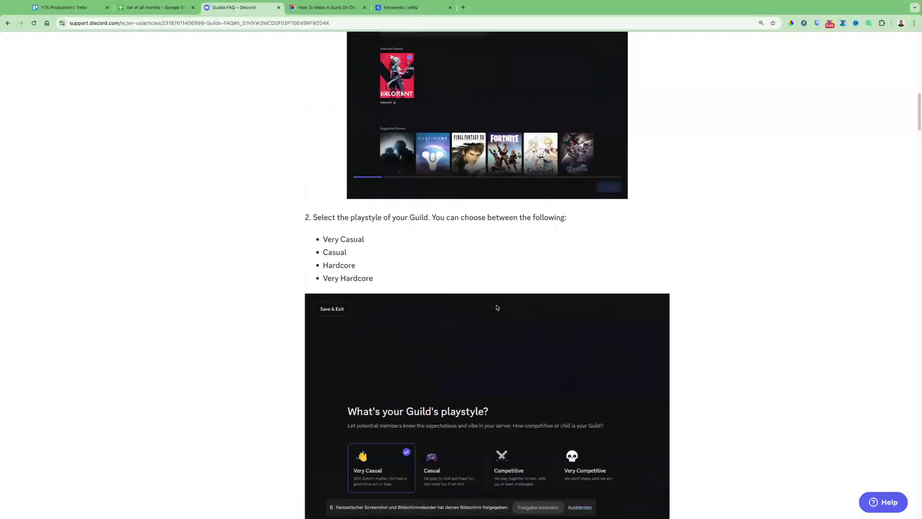
pyautogui.scroll(4, 496, 308)
pyautogui.scroll(4, 496, 308)
pyautogui.scroll(-3, 505, 309)
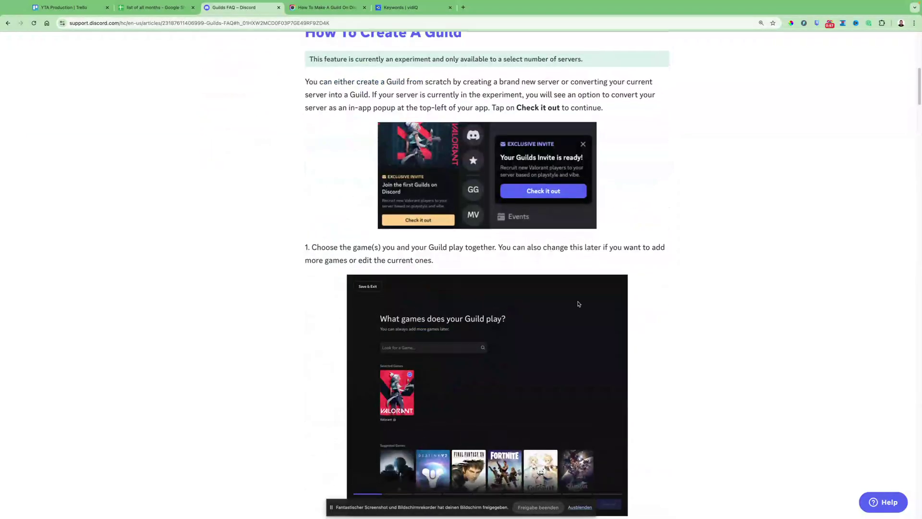
pyautogui.scroll(1, 578, 303)
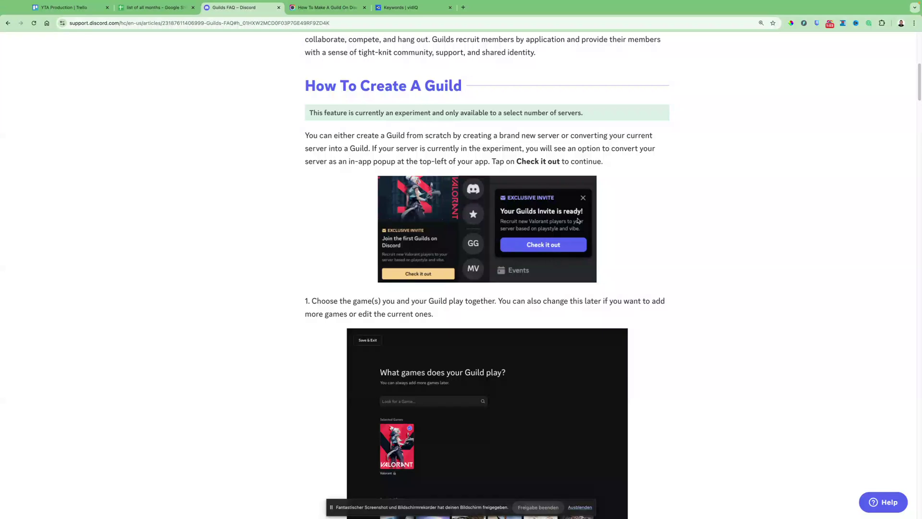
pyautogui.scroll(-4, 491, 236)
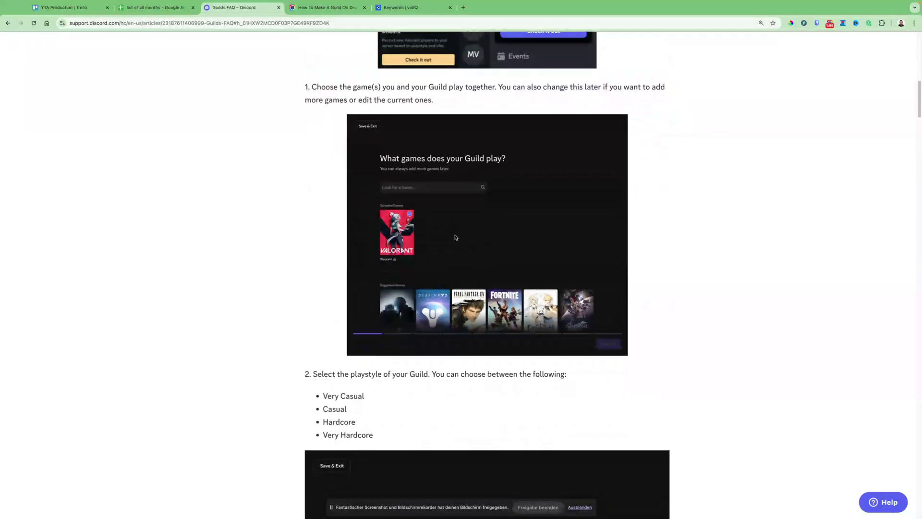
pyautogui.scroll(-4, 440, 267)
pyautogui.scroll(-7, 441, 266)
pyautogui.scroll(-9, 441, 265)
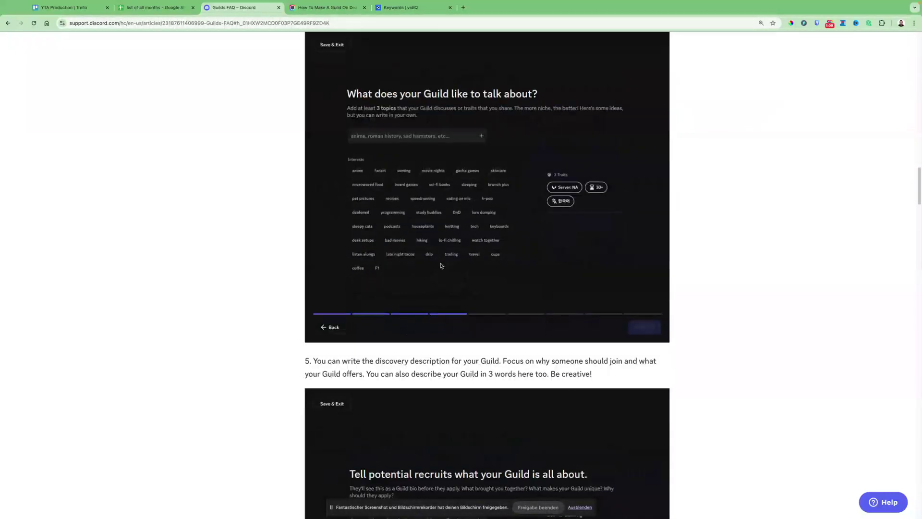
pyautogui.scroll(7, 440, 266)
pyautogui.scroll(9, 438, 266)
pyautogui.scroll(4, 418, 233)
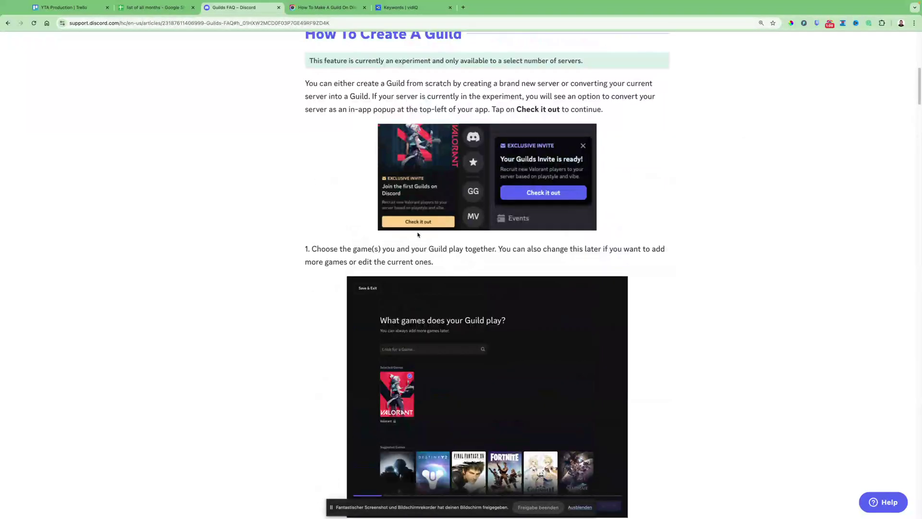
pyautogui.scroll(2, 321, 248)
pyautogui.scroll(1, 321, 249)
pyautogui.scroll(6, 288, 216)
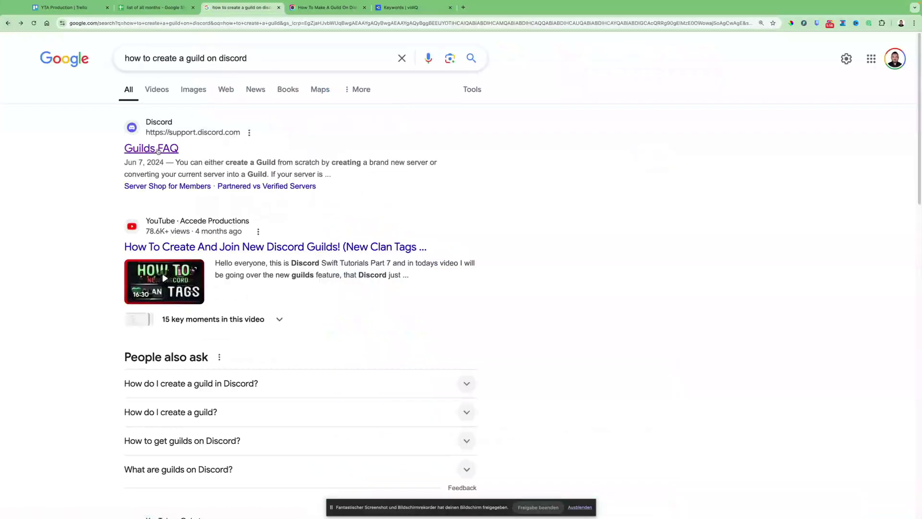
# Open the Guilds FAQ article and bring up steps 3 and 4 on choosing traits.
pyautogui.click(143, 147)
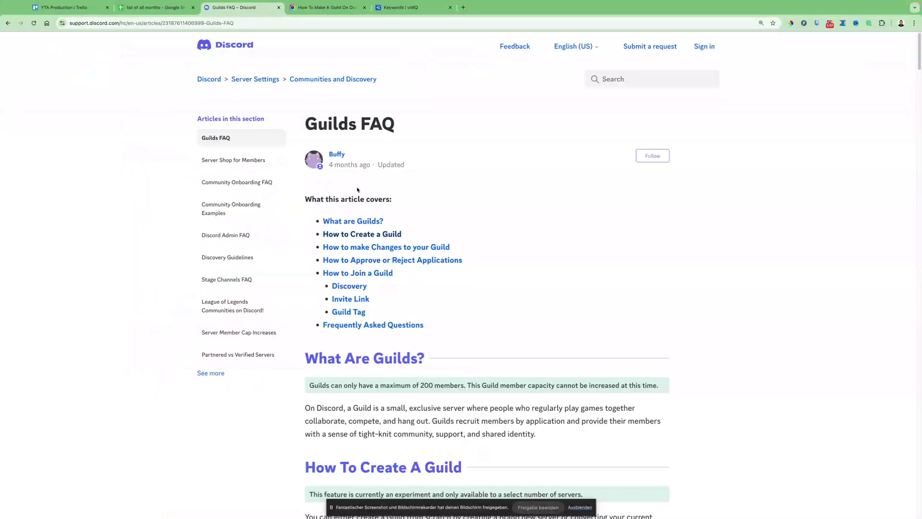
pyautogui.scroll(-5, 490, 317)
pyautogui.scroll(-5, 465, 304)
pyautogui.scroll(-5, 537, 367)
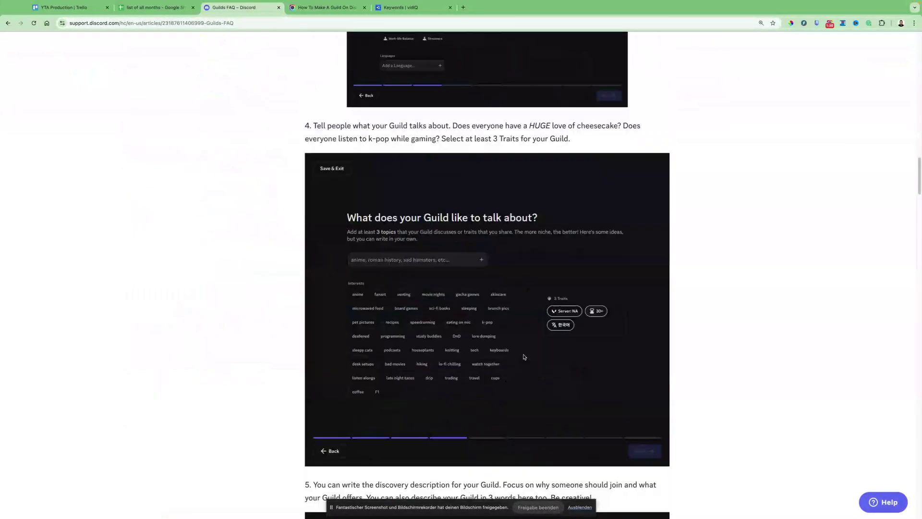
pyautogui.scroll(-5, 524, 354)
pyautogui.scroll(5, 519, 355)
pyautogui.scroll(5, 518, 354)
pyautogui.scroll(-5, 517, 355)
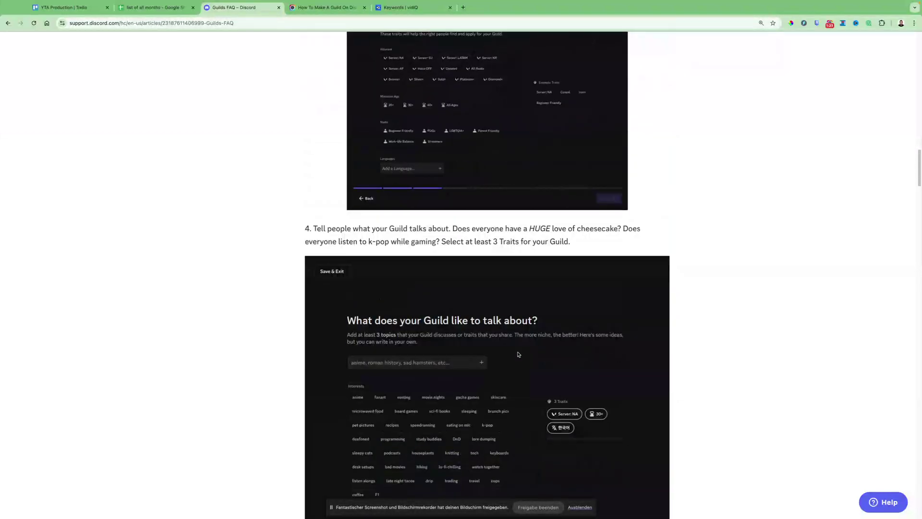
pyautogui.scroll(-5, 517, 354)
pyautogui.scroll(5, 572, 335)
pyautogui.scroll(5, 572, 334)
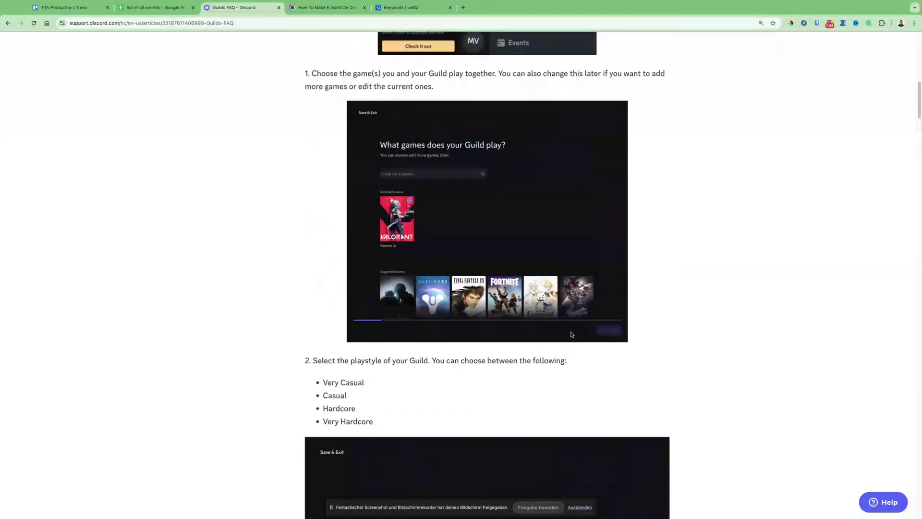
pyautogui.scroll(10, 572, 335)
pyautogui.scroll(-1, 572, 334)
pyautogui.scroll(-3, 572, 336)
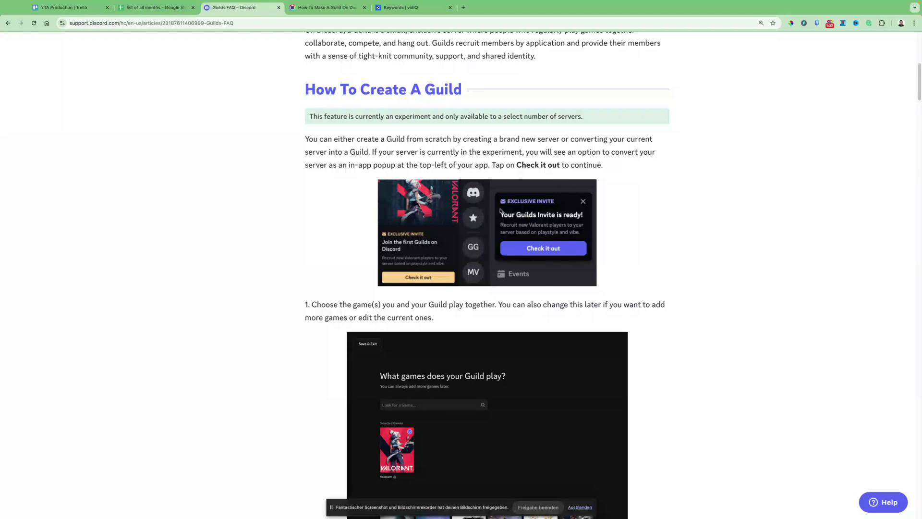
pyautogui.scroll(-5, 637, 311)
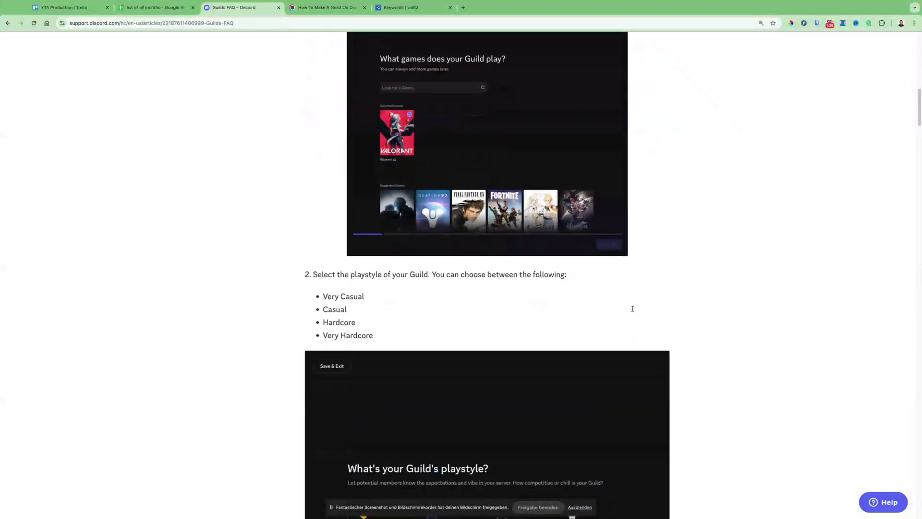
pyautogui.scroll(-5, 637, 311)
pyautogui.scroll(-6, 637, 310)
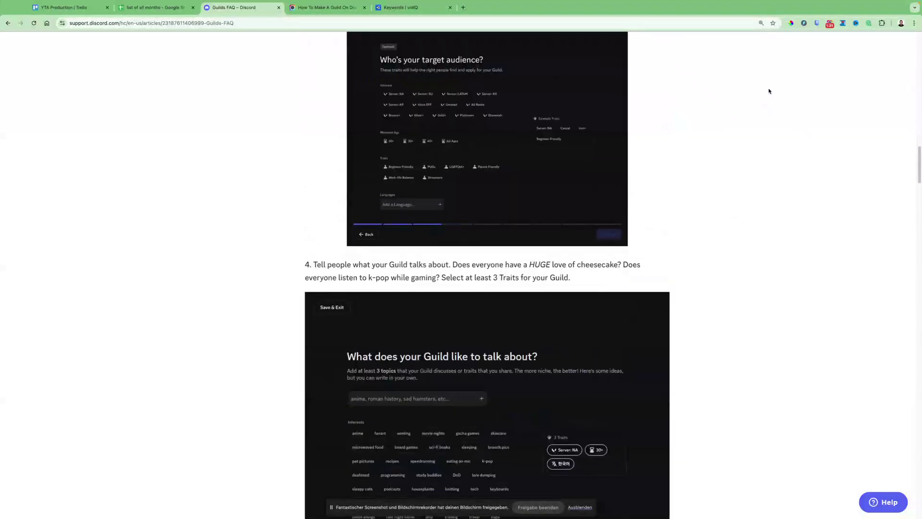